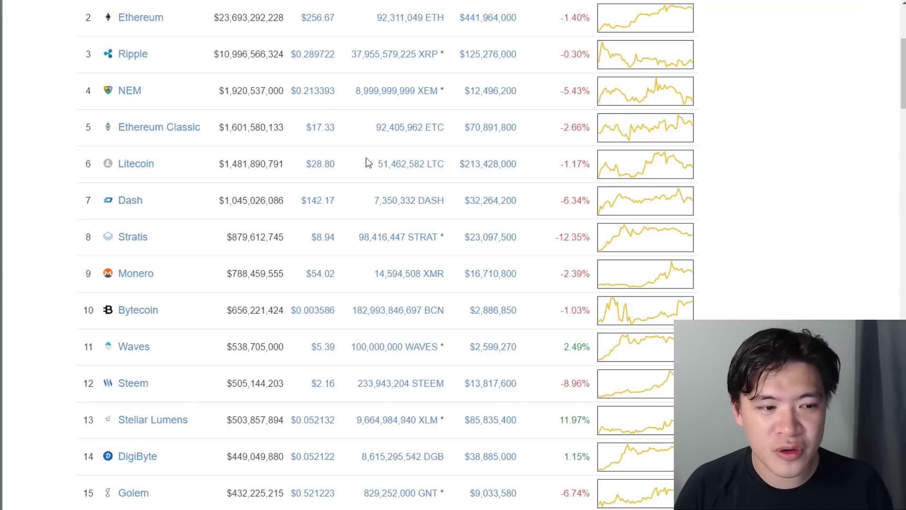
Step: Scroll the CoinMarketCap rankings down to Waves at rank 11, priced $5.39
scroll(176, 330, down, 1)
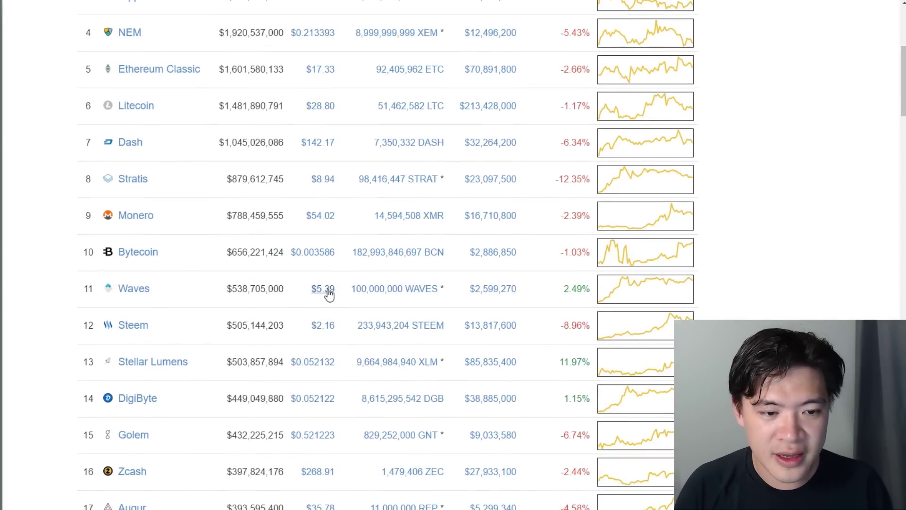
Step: Open the Waves coin page from the rankings table and scroll down its details
click(142, 291)
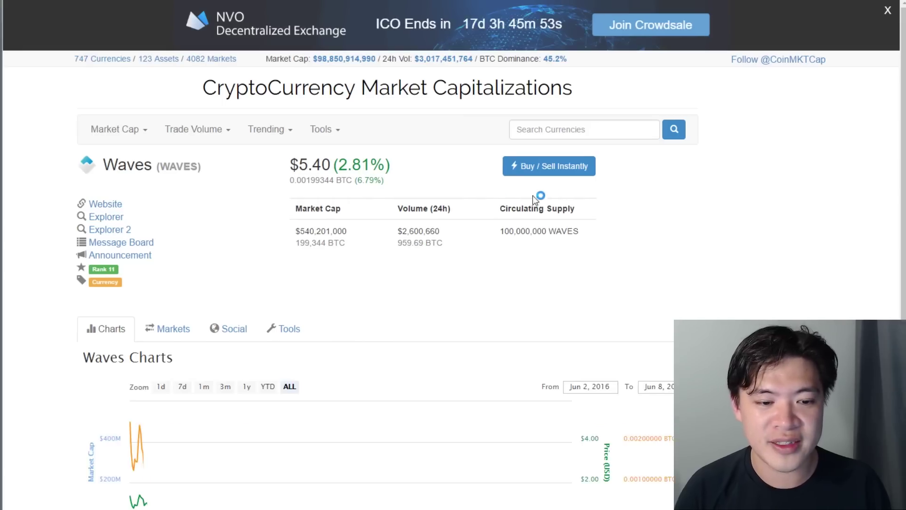
scroll(525, 240, down, 3)
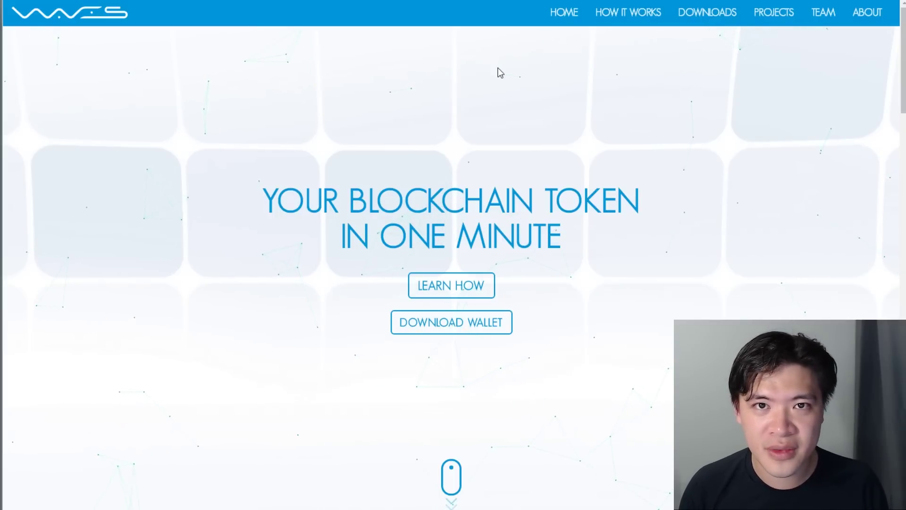
Step: Scroll the Waves website down to the How It Works section
scroll(533, 192, down, 10)
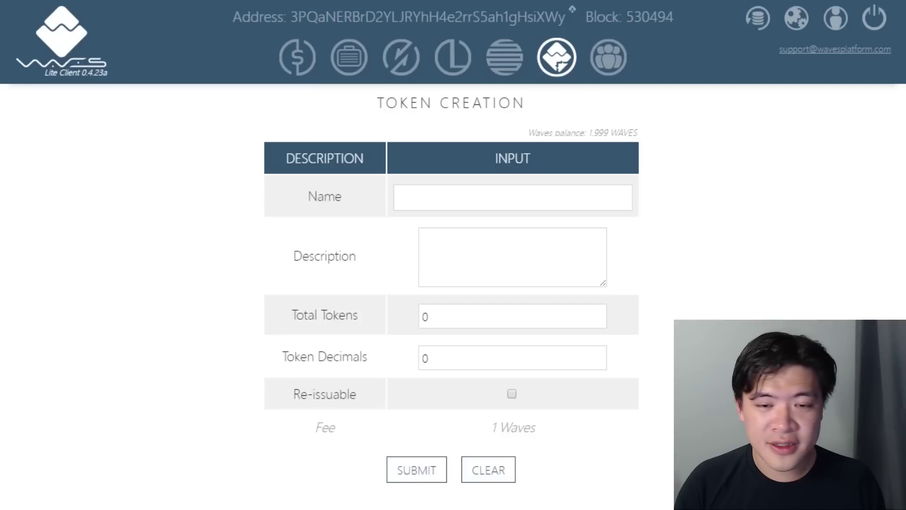
Step: View the wallet balances: 1.999 Waves, with US Dollar, Euro, Bitcoin and Chinese Yuan at 0
click(312, 61)
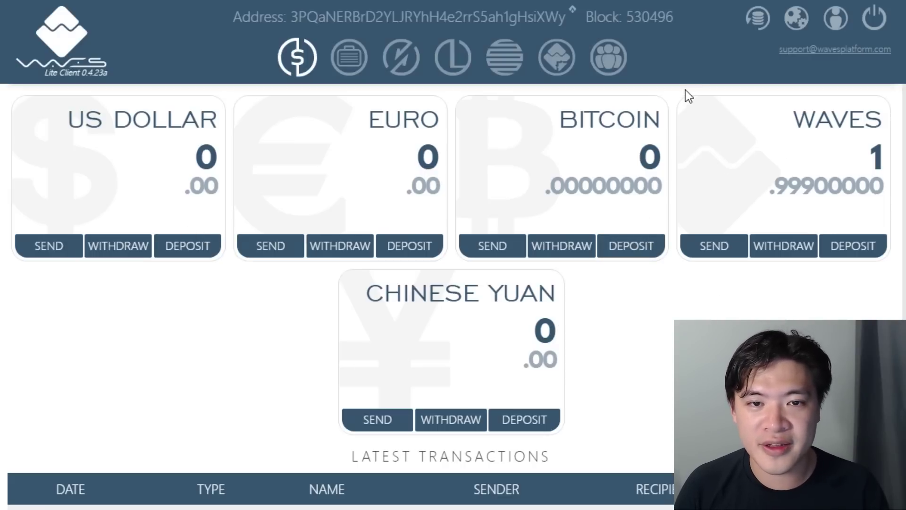
click(541, 80)
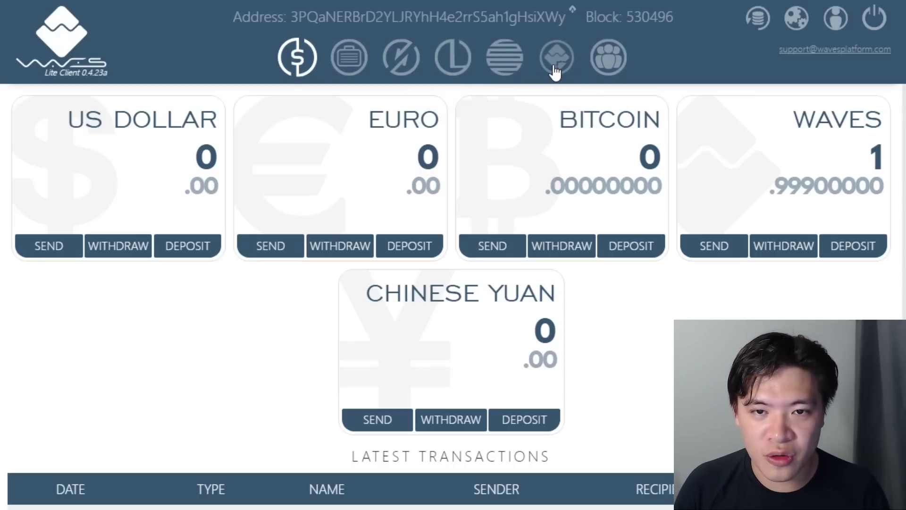
Step: Enter the token name CandyToken, removing the stray space from 'Candy Token'
click(552, 60)
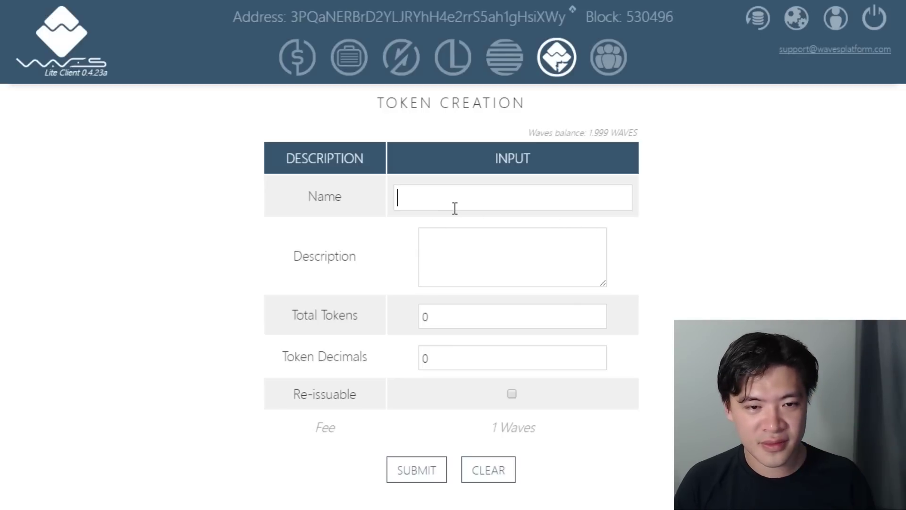
text(Can)
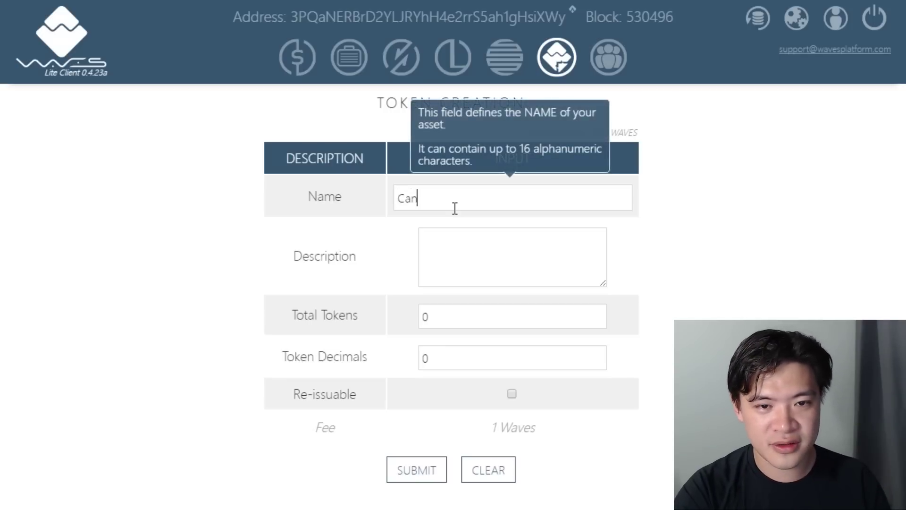
text(dy Tok)
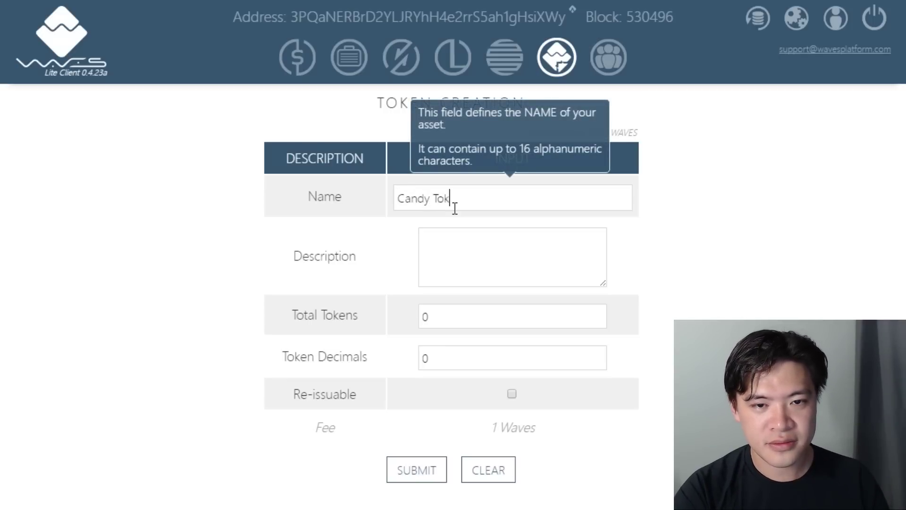
text(en)
key(Tab)
click(437, 198)
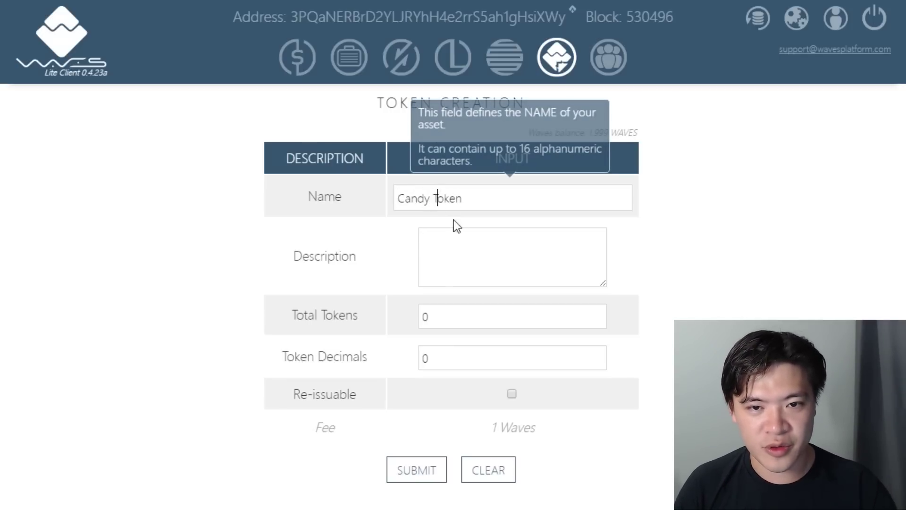
key(BackSpace)
click(466, 265)
click(433, 198)
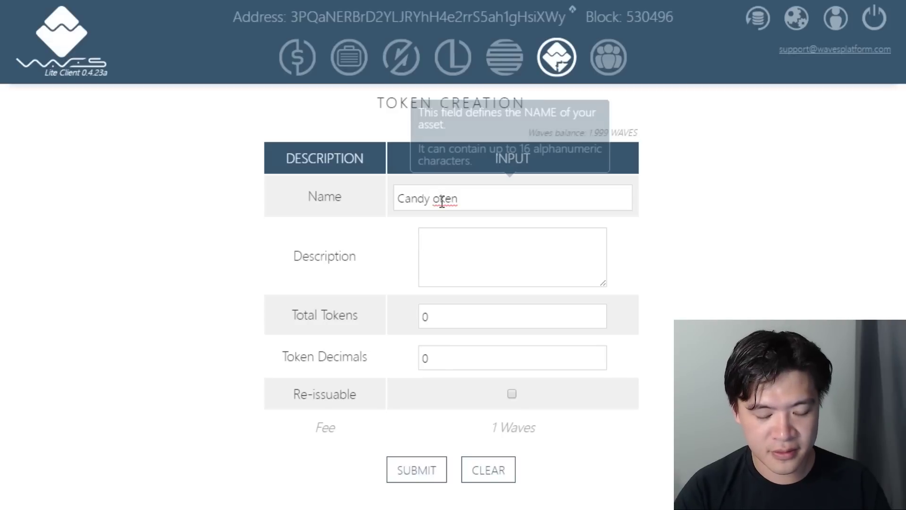
key(BackSpace)
text(T)
Step: Enter the description 'Each token redeems 1 candy', fixing the 'reddeems' typo
click(434, 259)
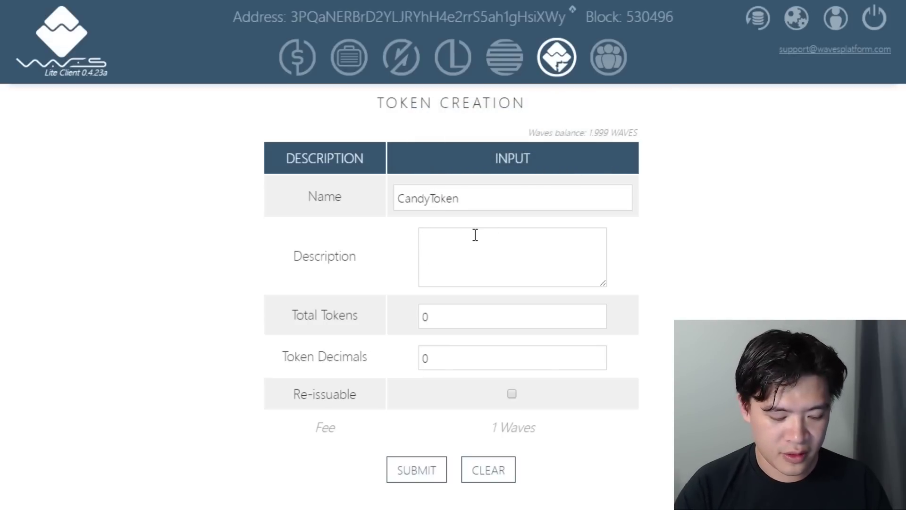
text(Each token re)
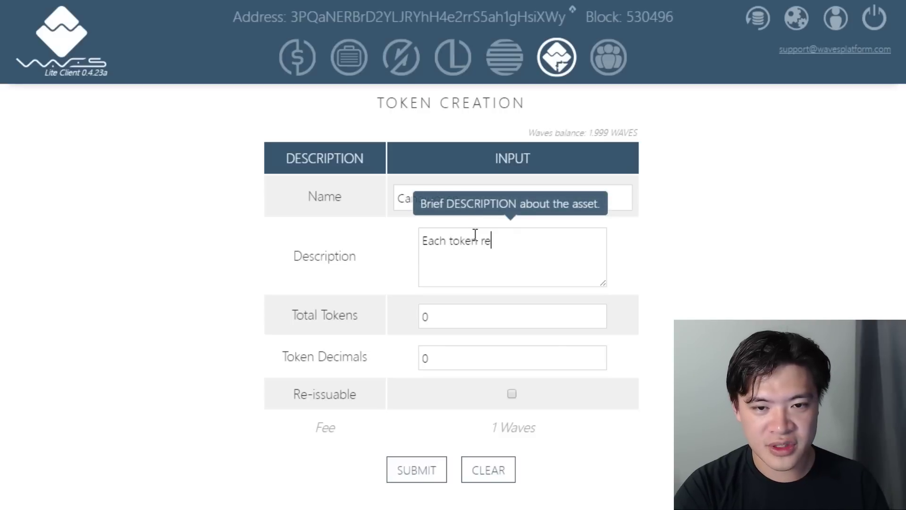
text(ddeems 1 candy)
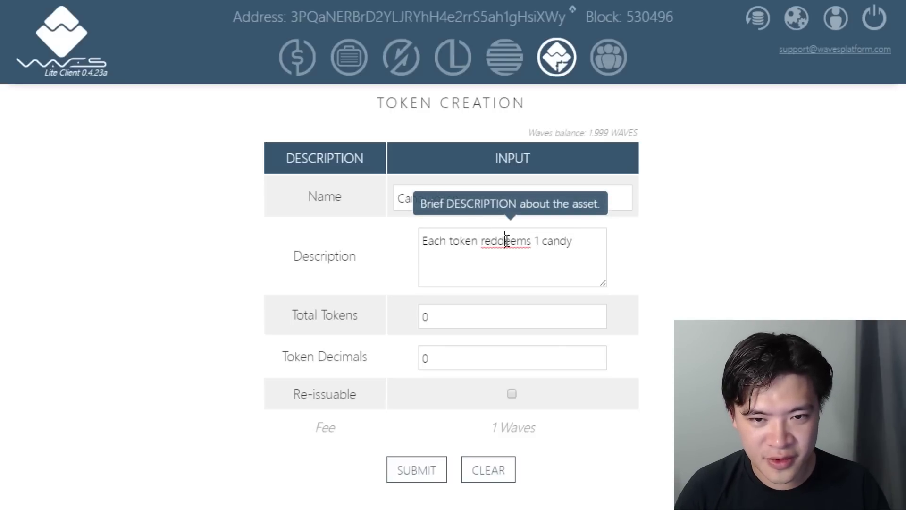
click(500, 255)
key(BackSpace)
Step: Set Total Tokens to 30 and Token Decimals to 0, leaving re-issuable unticked
click(485, 313)
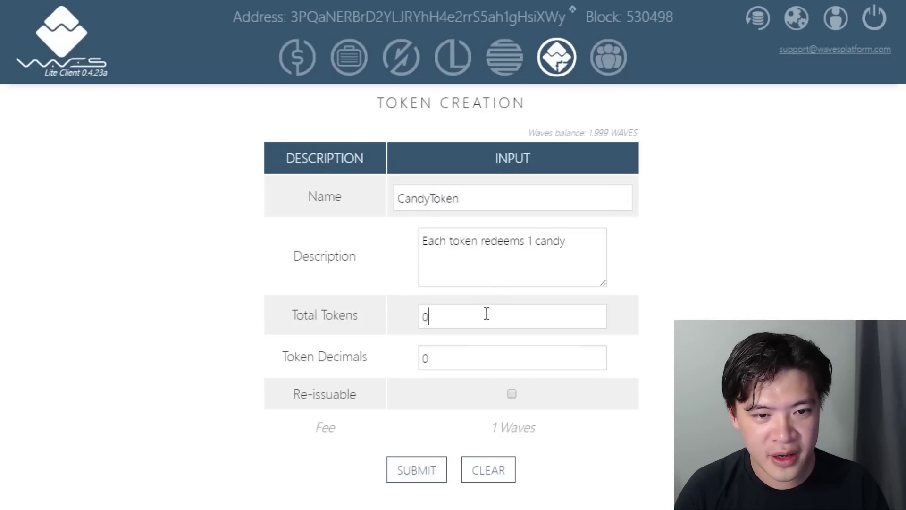
drag(485, 313, 421, 317)
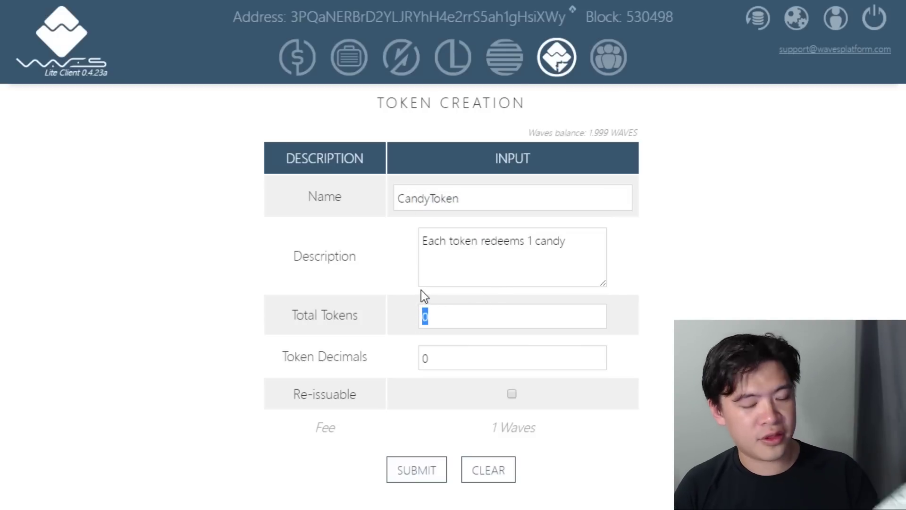
text(30)
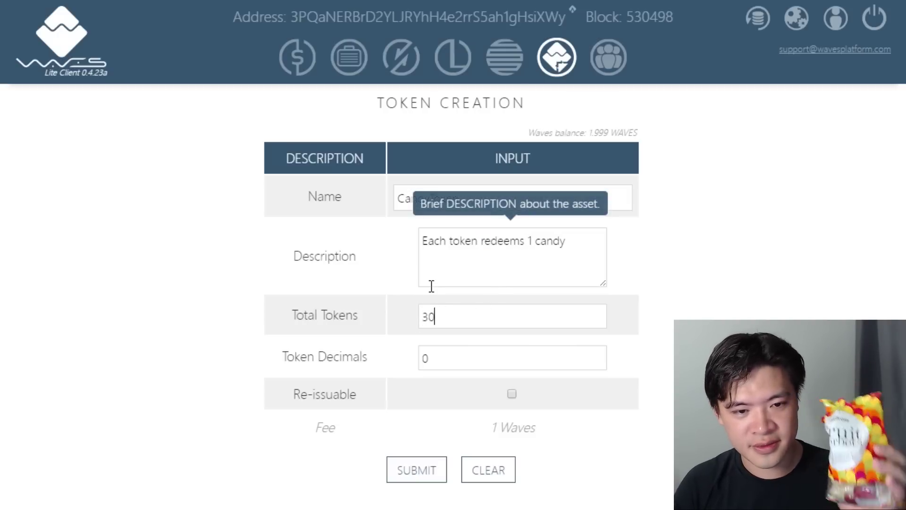
drag(445, 358, 368, 371)
text(0)
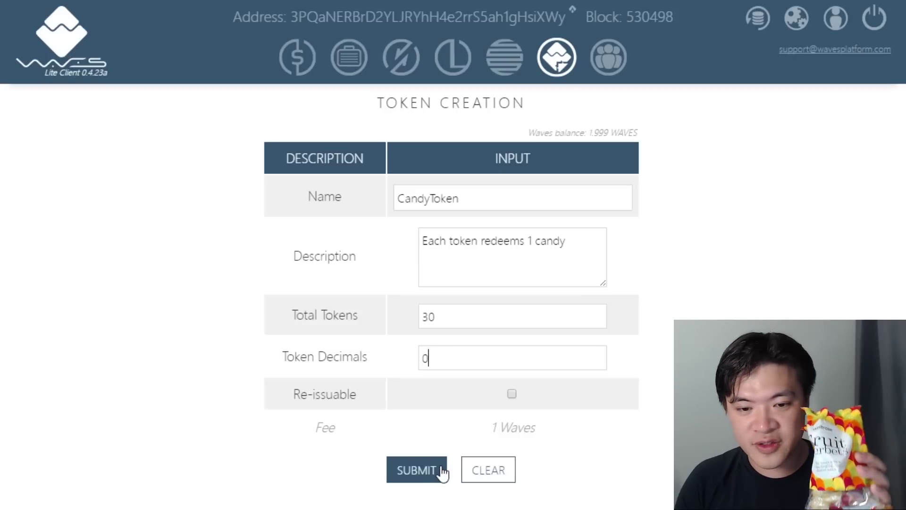
mouse_move(463, 199)
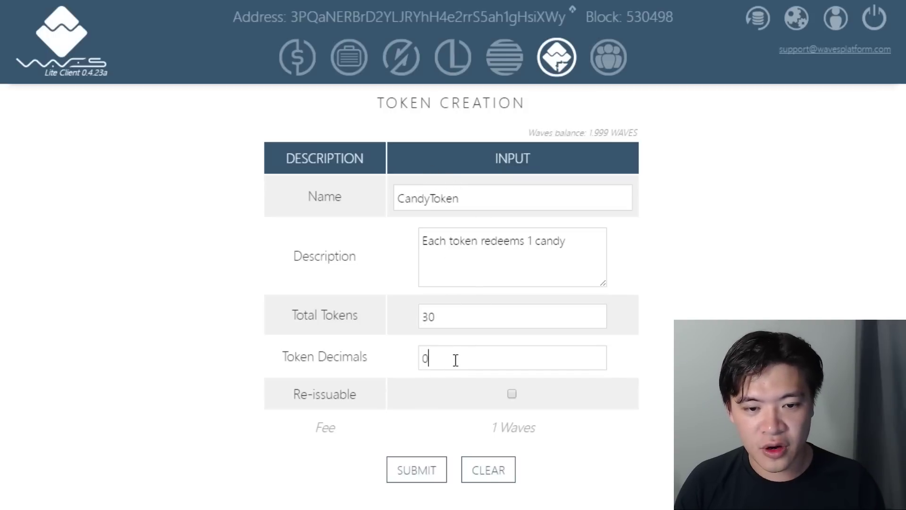
mouse_move(456, 359)
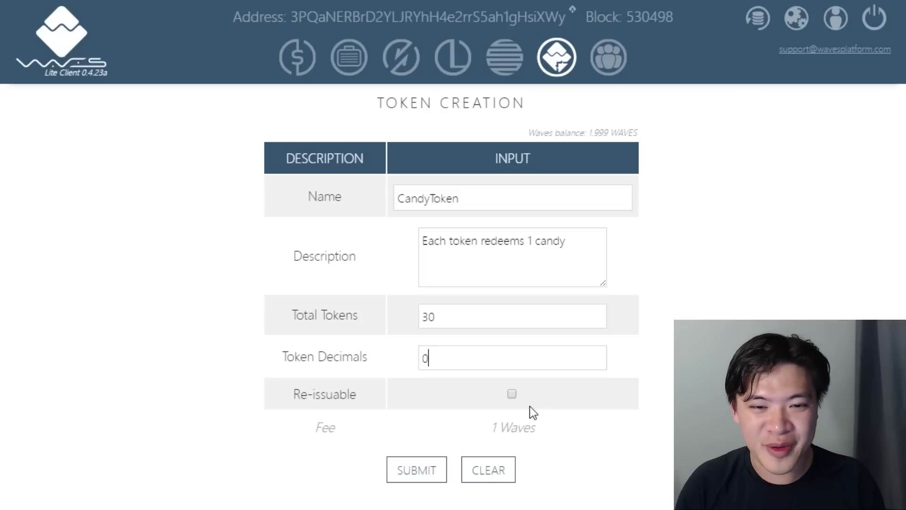
Step: Go through the wallet to the Portfolio and open Boxmining's Asset Transfer dialog
click(296, 68)
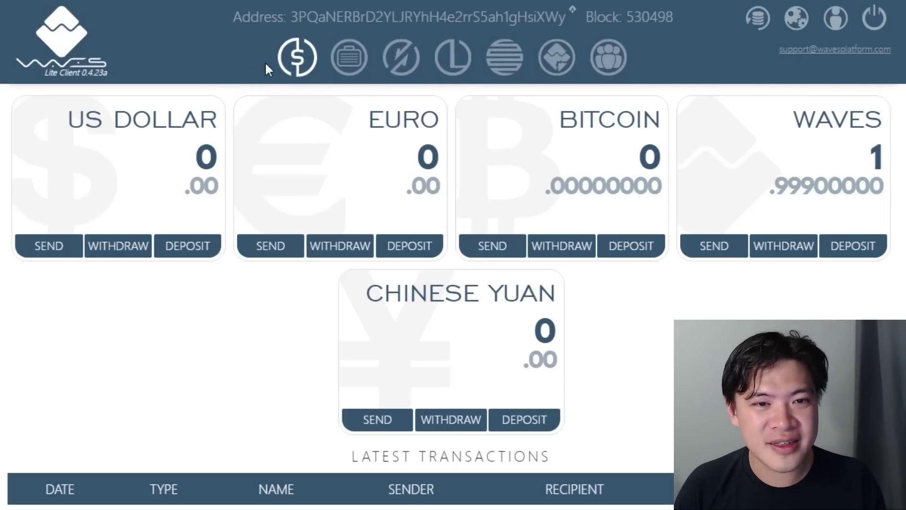
click(341, 62)
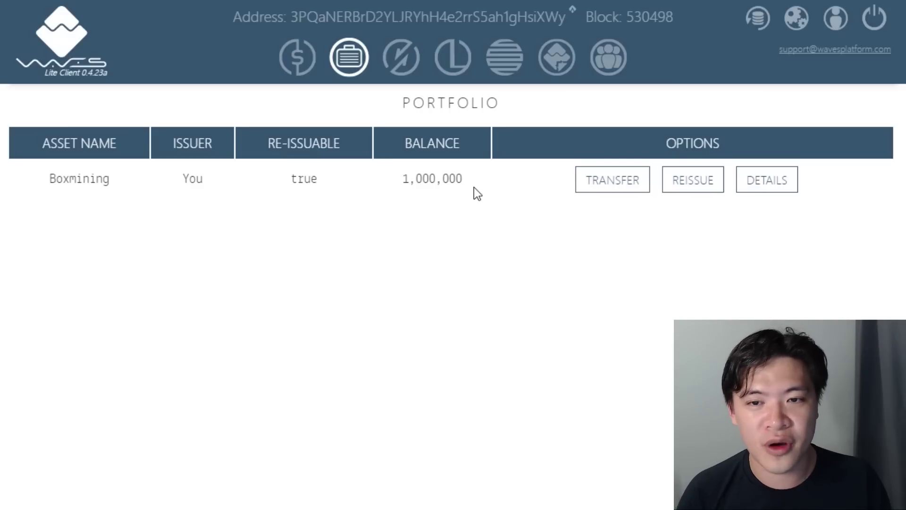
click(594, 186)
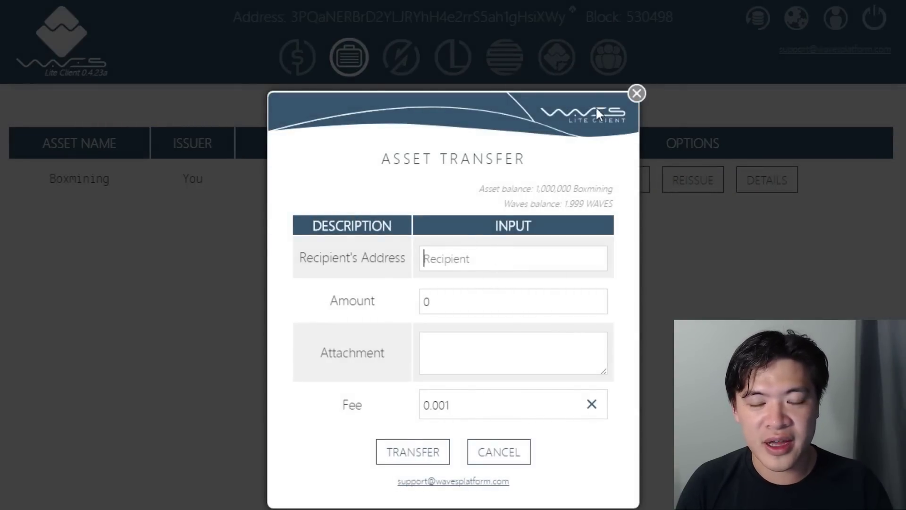
Step: Close the Boxmining Asset Transfer dialog, returning to the portfolio listing
click(637, 93)
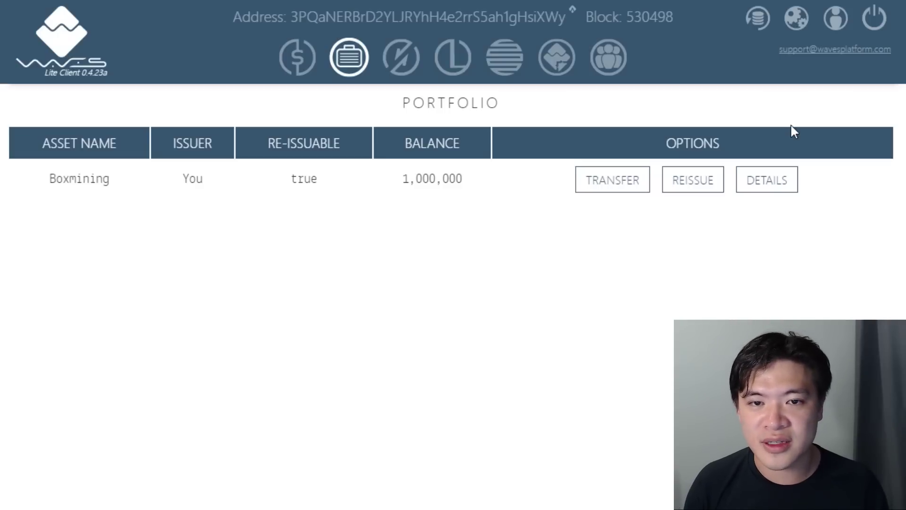
click(631, 184)
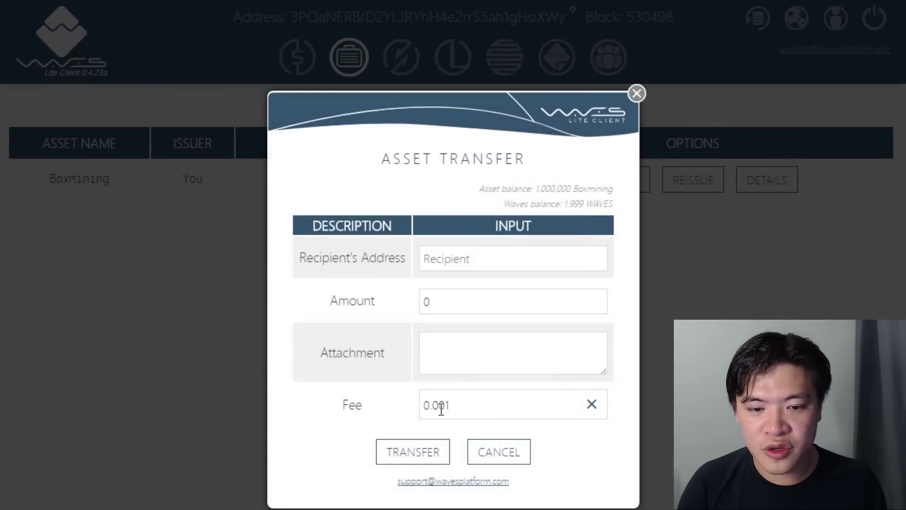
drag(445, 406, 450, 407)
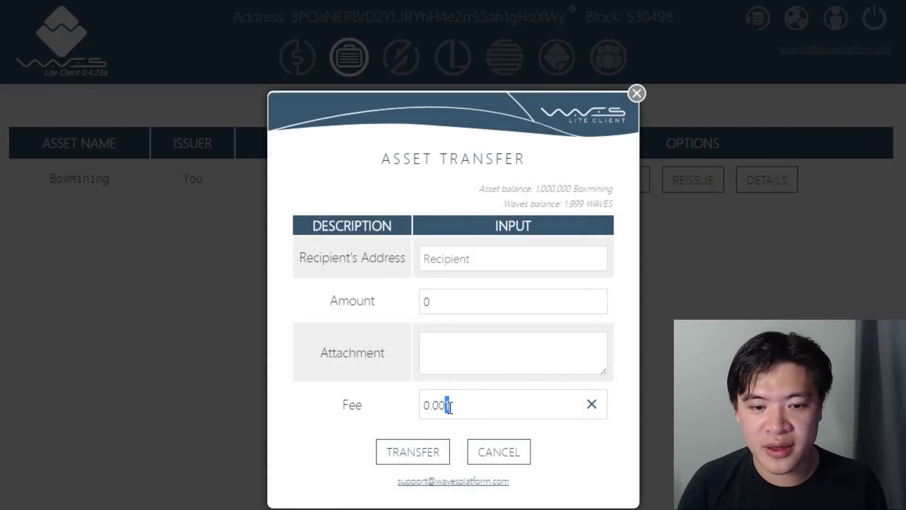
click(485, 410)
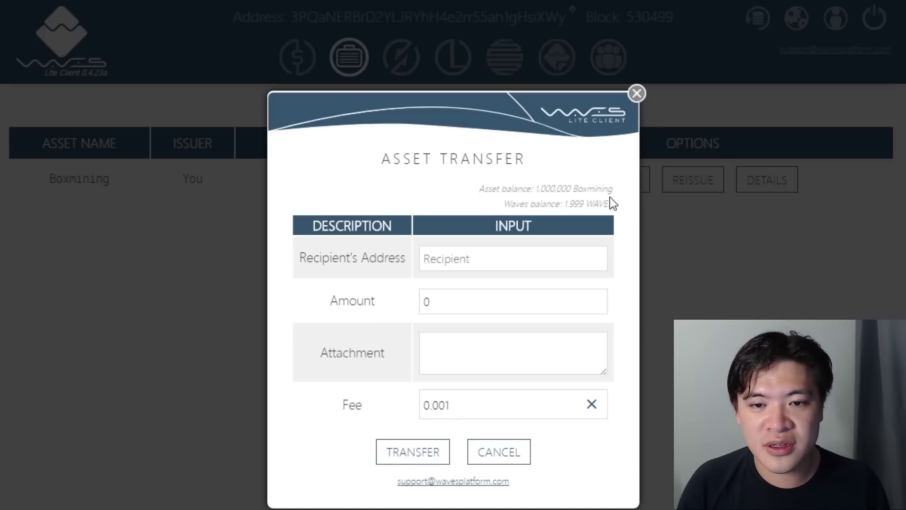
click(637, 94)
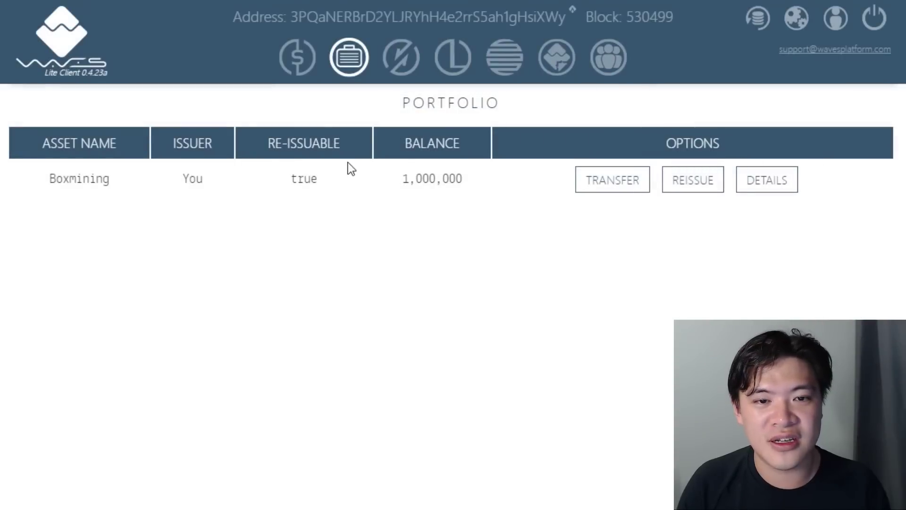